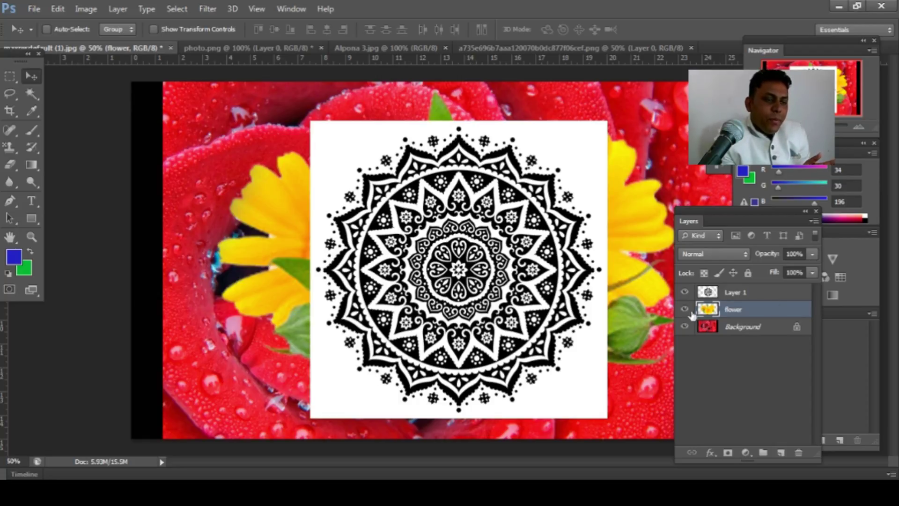
Compare layer visibility, ending with the yellow flower layer hidden behind the mandala.
left_click(693, 256)
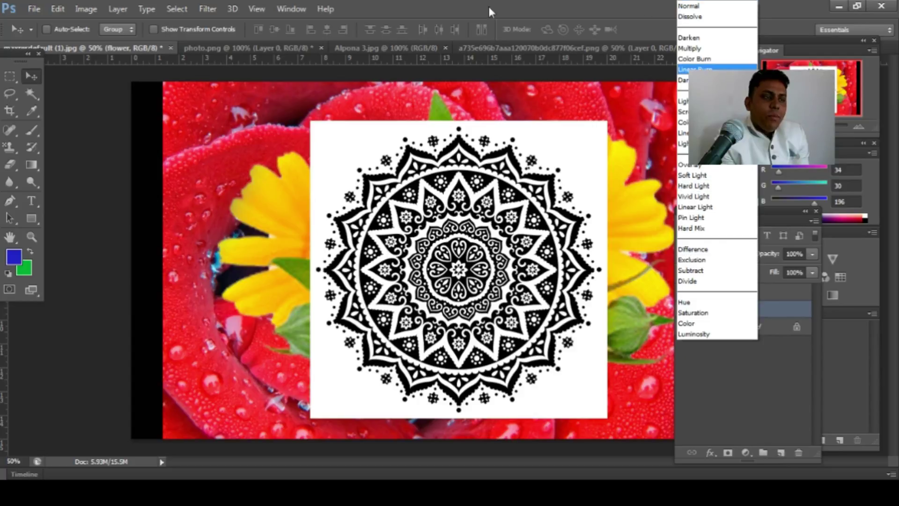
left_click(598, 4)
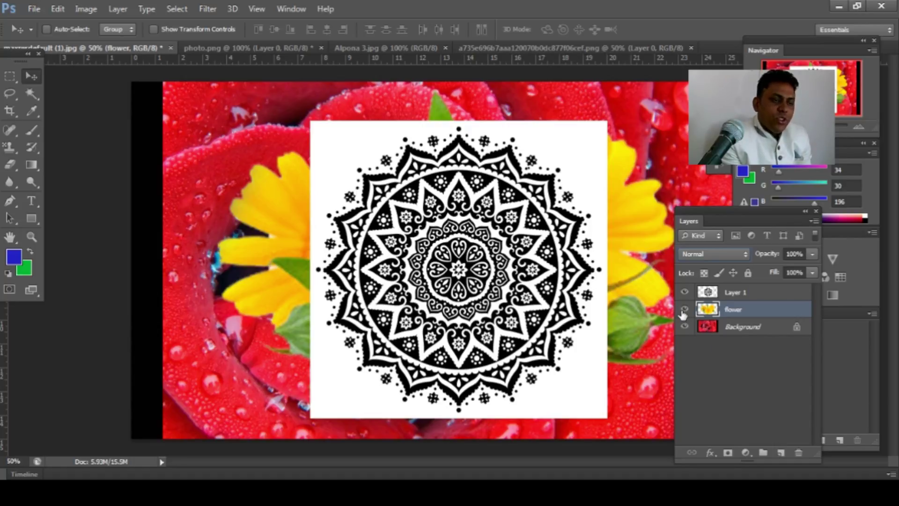
left_click(684, 310)
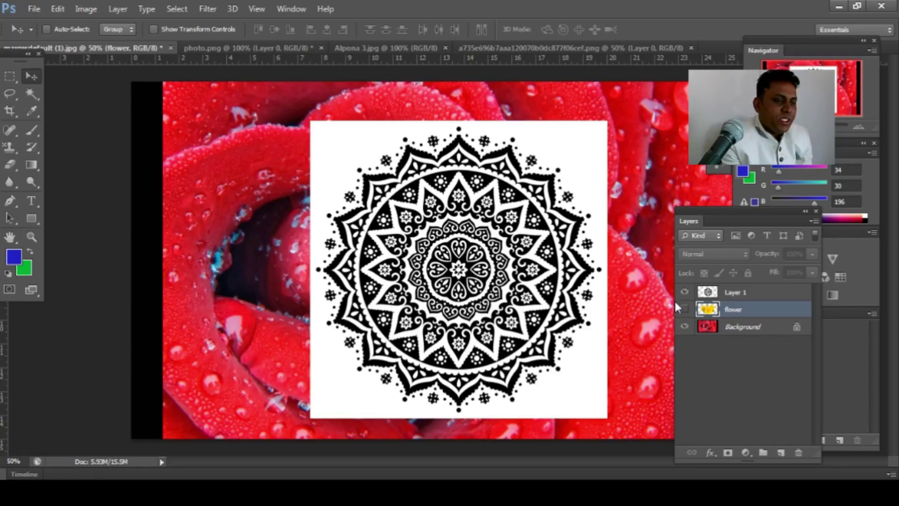
left_click(684, 292)
left_click(684, 309)
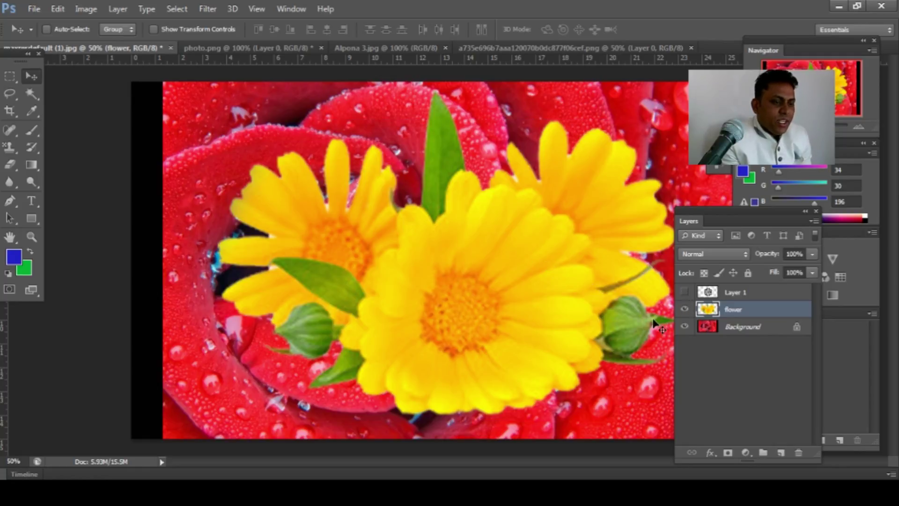
left_click(685, 293)
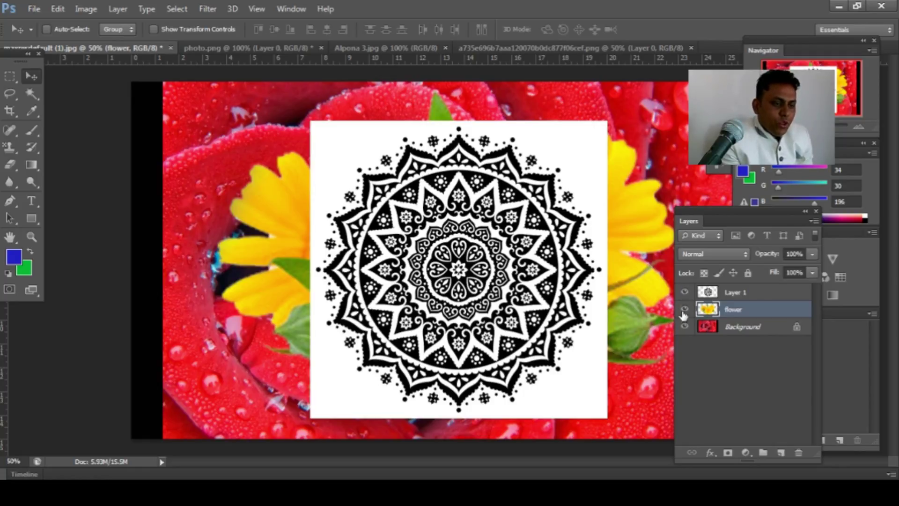
left_click(684, 310)
Select the mandala layer (Layer 1) and briefly recheck visibility, leaving the flowers hidden.
left_click(715, 295)
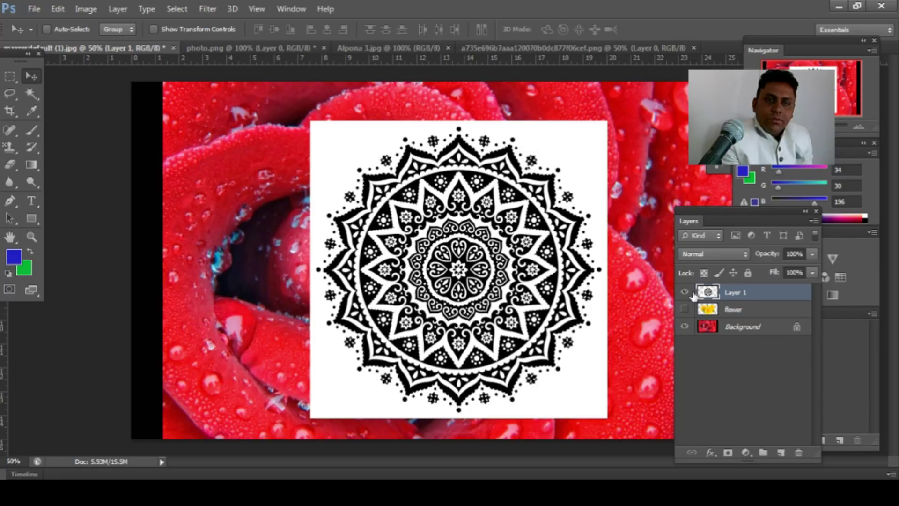
left_click(685, 292)
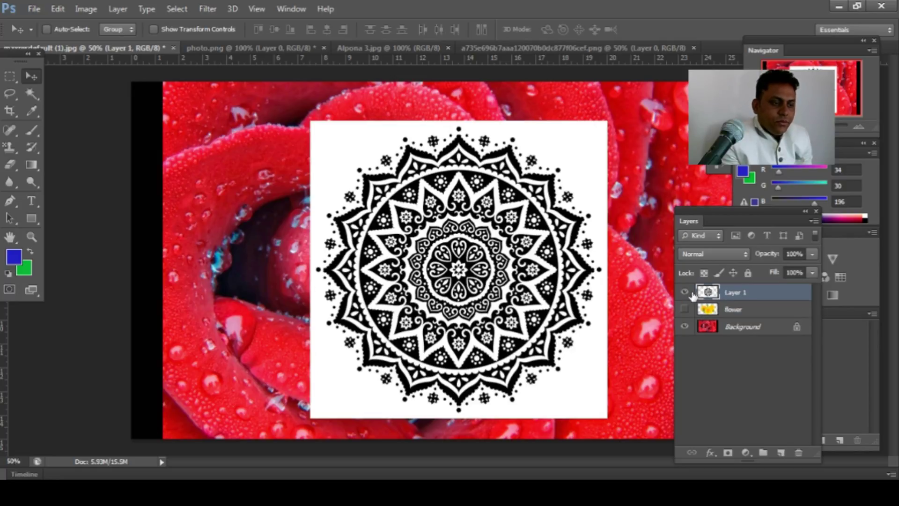
left_click(684, 310)
left_click(685, 310)
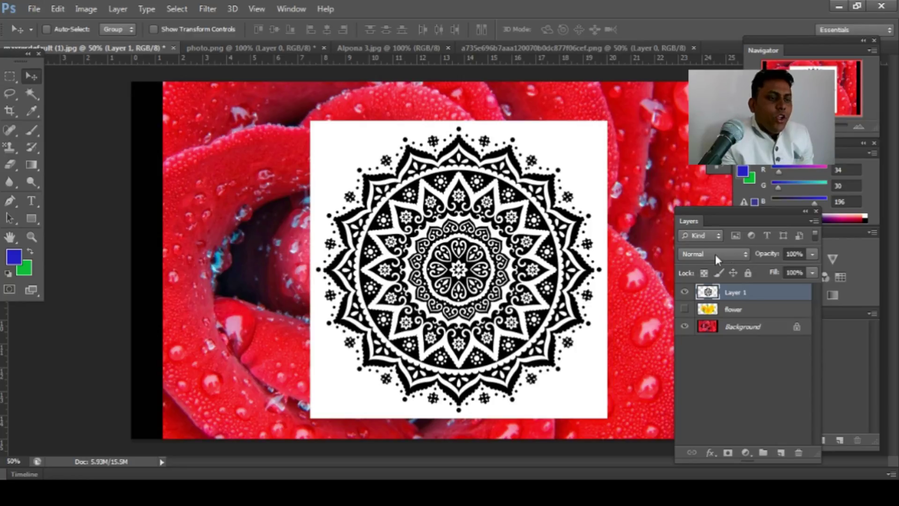
Nudge the mandala slightly left and up, keeping its blend mode on Normal.
mouse_move(593, 222)
left_mouse_down()
mouse_move(533, 219)
mouse_move(583, 220)
mouse_move(602, 260)
mouse_move(590, 270)
left_mouse_up()
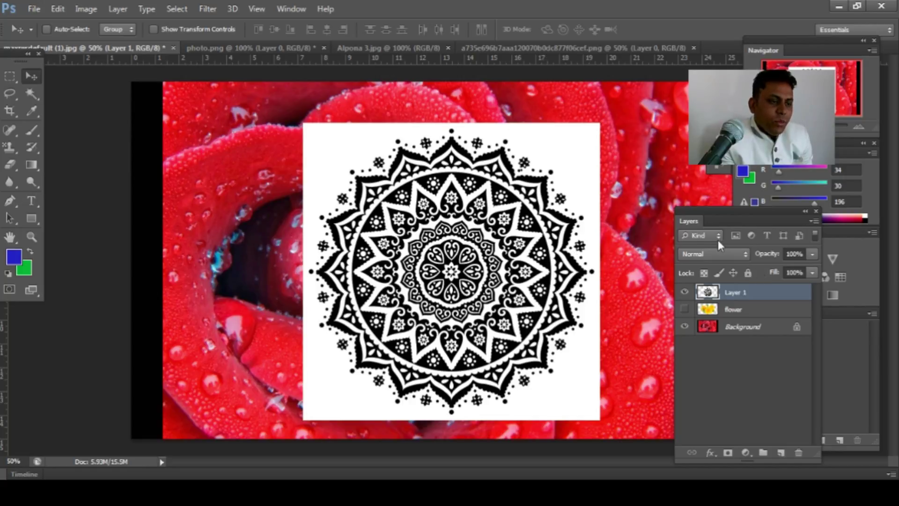
left_click(719, 255)
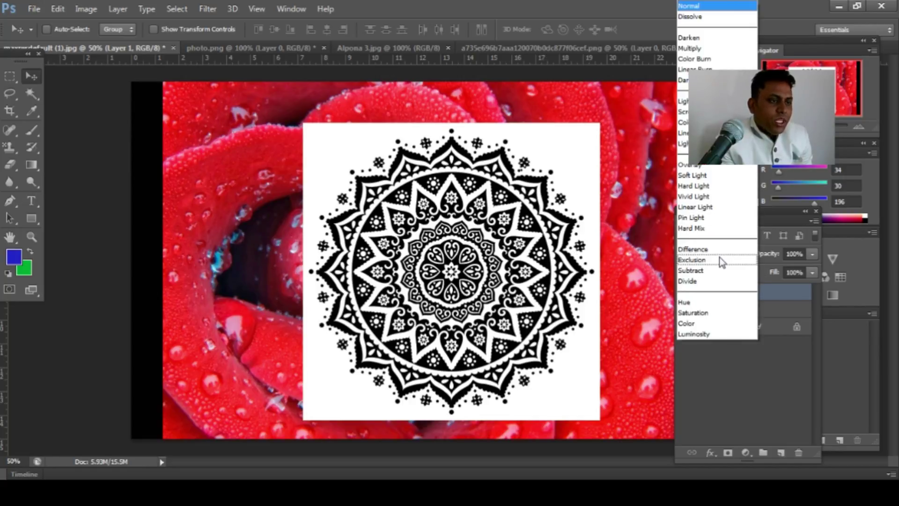
left_click(653, 193)
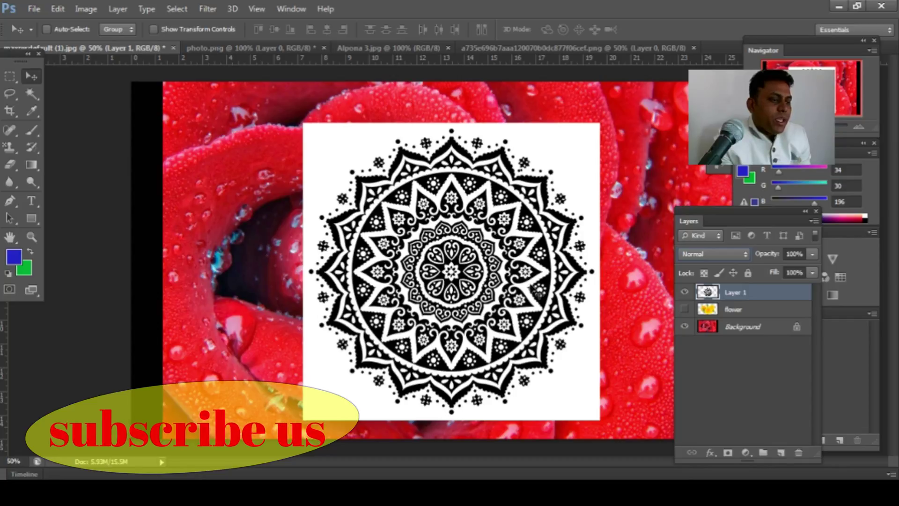
left_click_drag(537, 291, 532, 282)
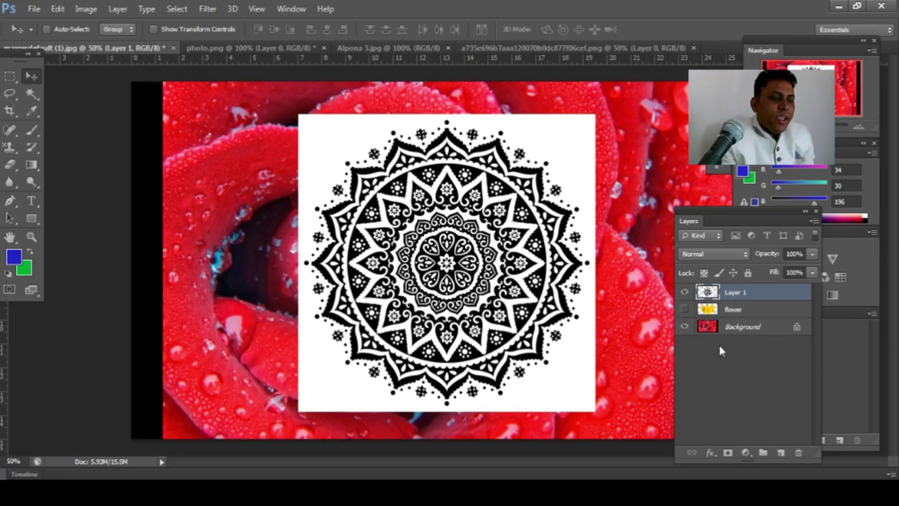
Try Lighten on the mandala layer, undo it, then apply Darken instead.
left_click(725, 260)
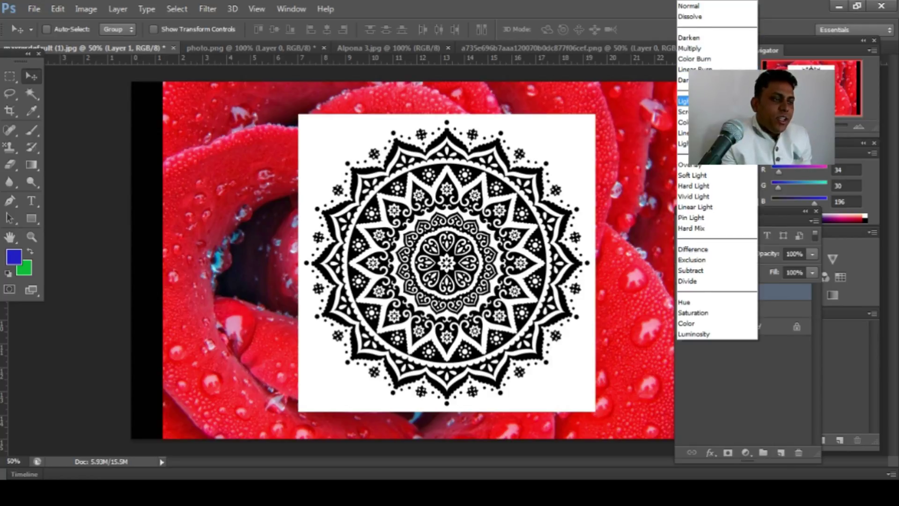
left_click(702, 101)
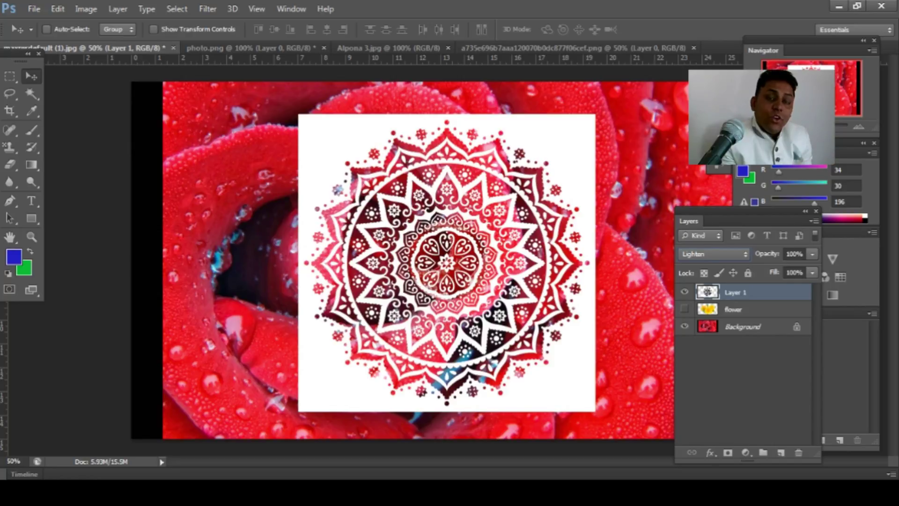
key("ctrl+z")
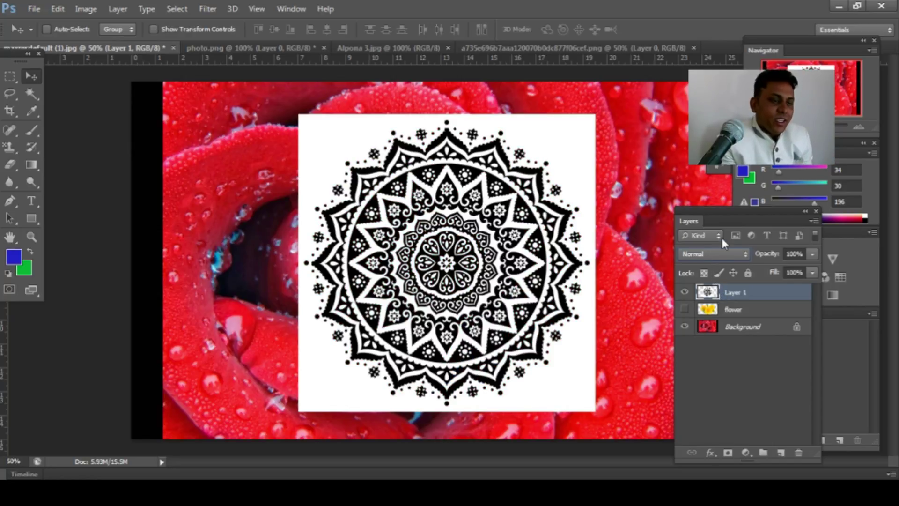
left_click(721, 257)
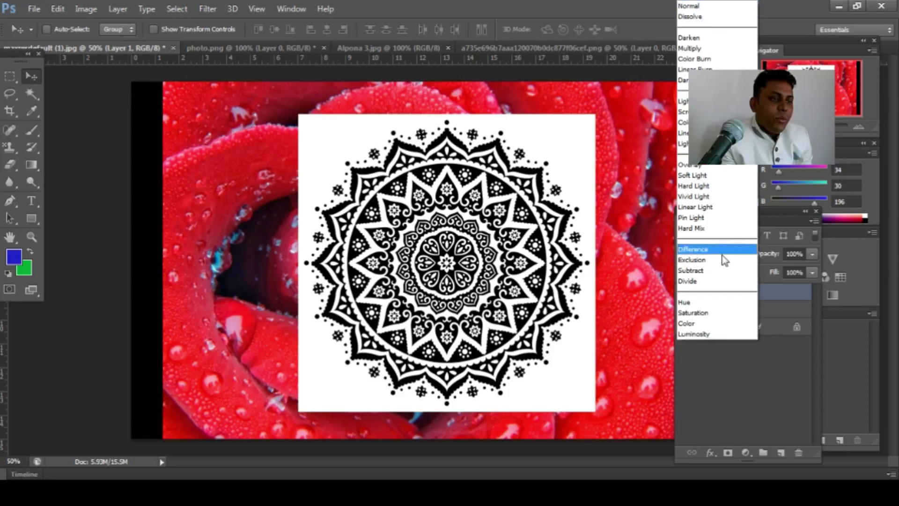
left_click(698, 38)
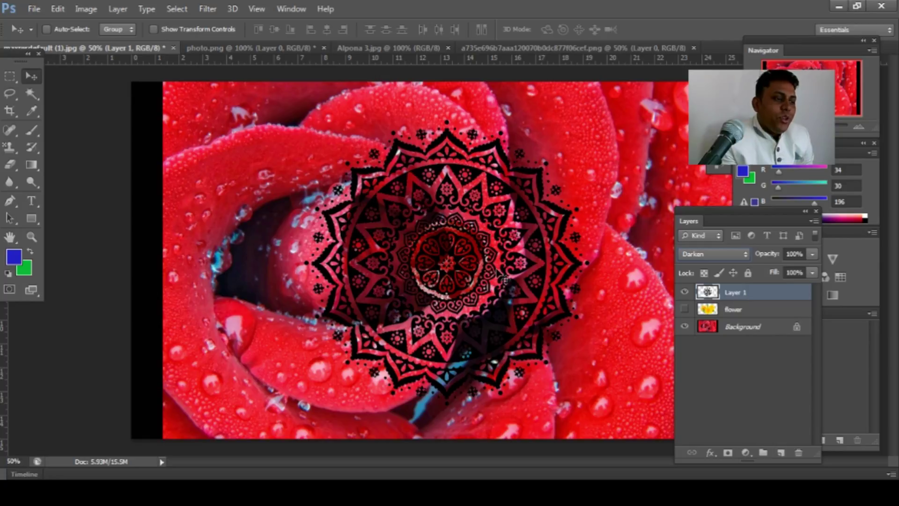
Reposition the darkened mandala over the rose, then step back to Normal blending.
mouse_move(531, 247)
left_mouse_down()
mouse_move(544, 303)
mouse_move(528, 206)
left_mouse_up()
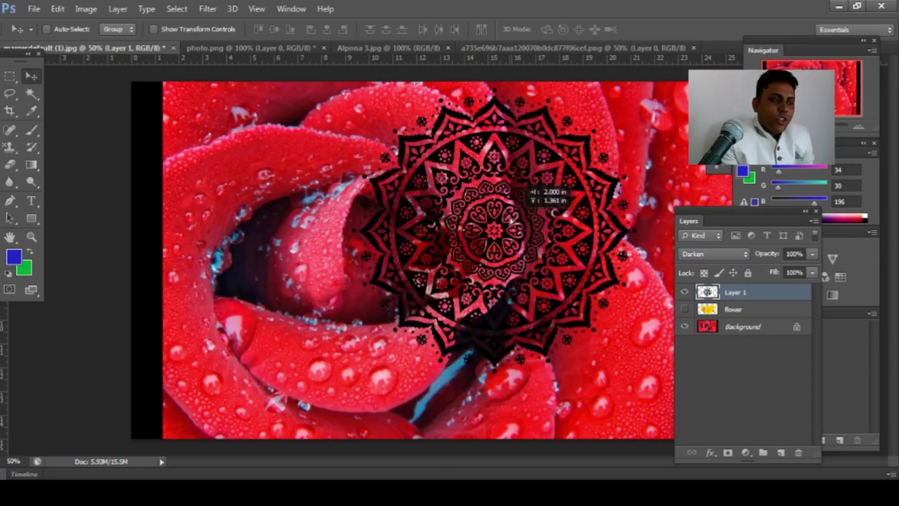
mouse_move(528, 206)
left_mouse_down()
mouse_move(529, 267)
mouse_move(551, 294)
mouse_move(535, 284)
left_mouse_up()
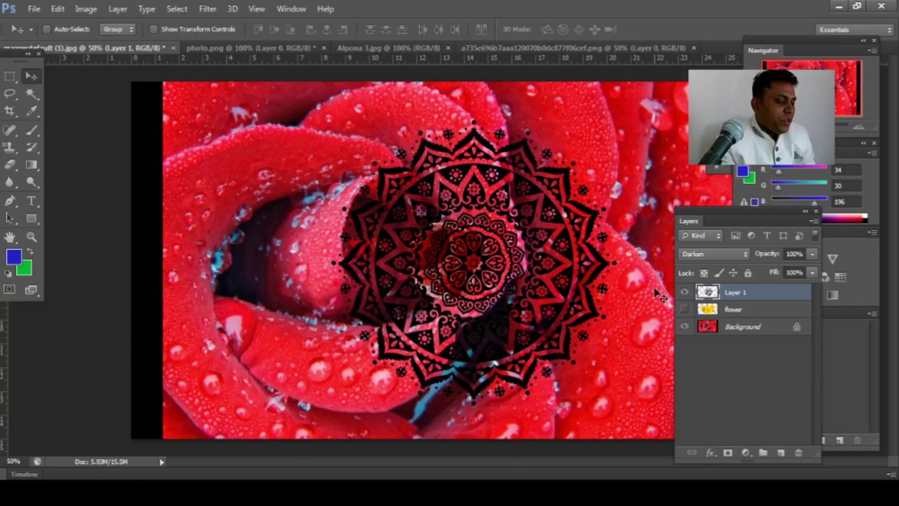
key("alt+shift+n")
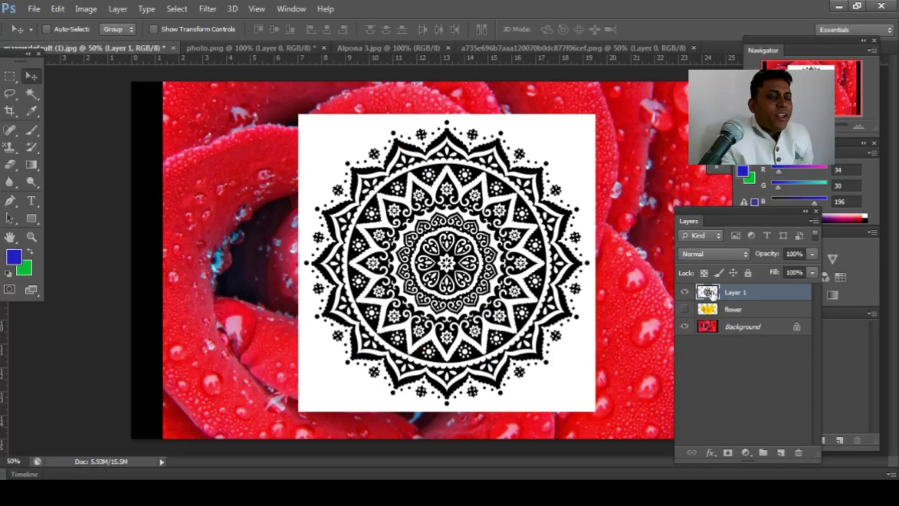
Trial Lighten on the mandala and reposition it, then undo back to Normal.
left_click(717, 259)
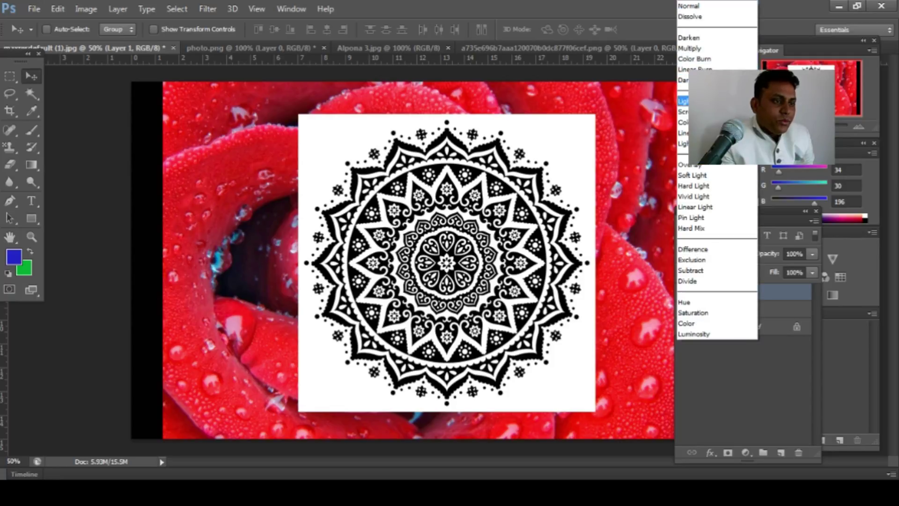
left_click(694, 102)
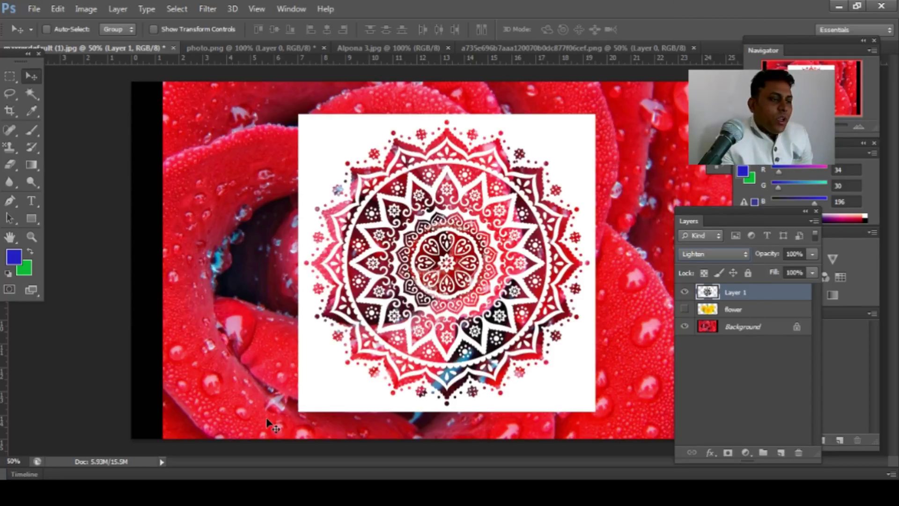
mouse_move(384, 311)
left_mouse_down()
mouse_move(484, 291)
mouse_move(402, 322)
left_mouse_up()
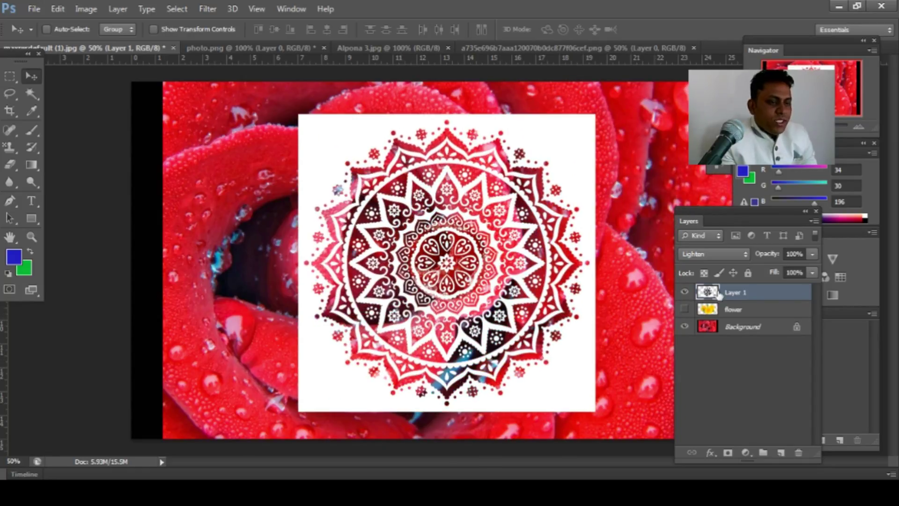
left_click(714, 254)
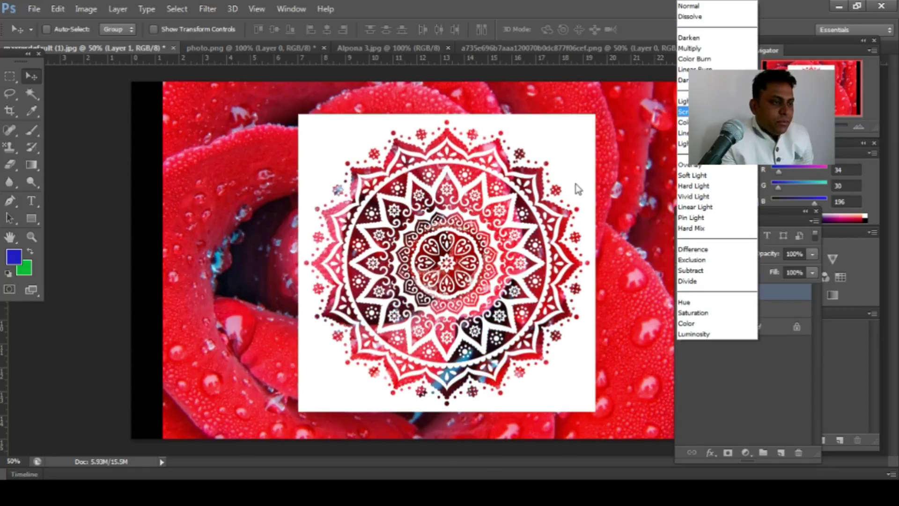
left_click(638, 196)
key("ctrl+z")
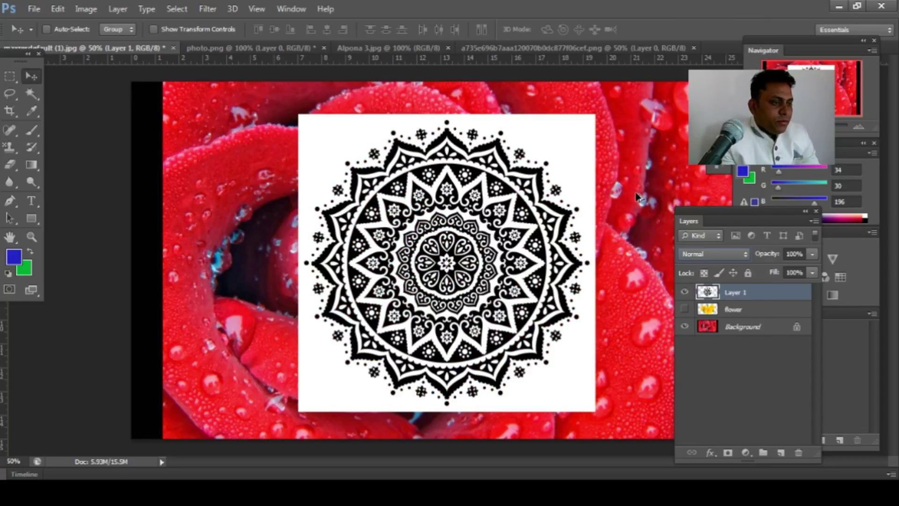
Try Multiply, undo it, then apply Overlay and nudge the mandala down-right.
left_click(715, 256)
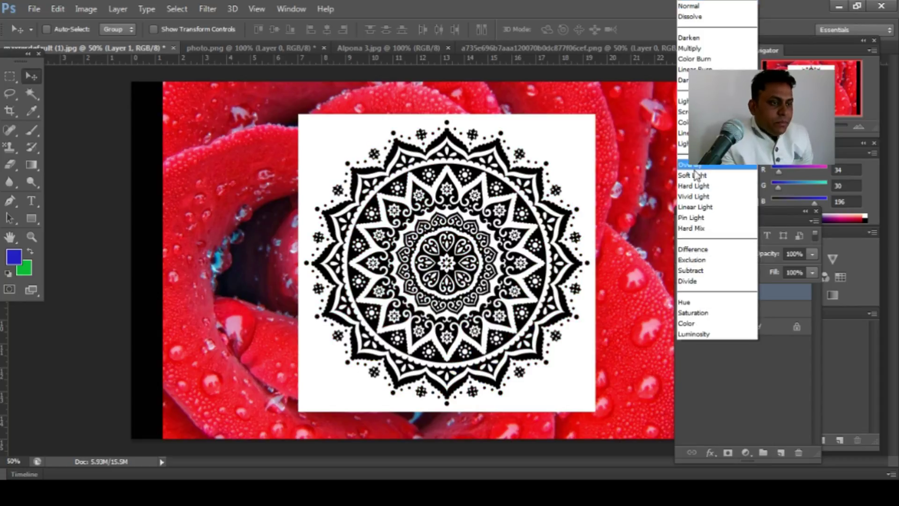
left_click(690, 41)
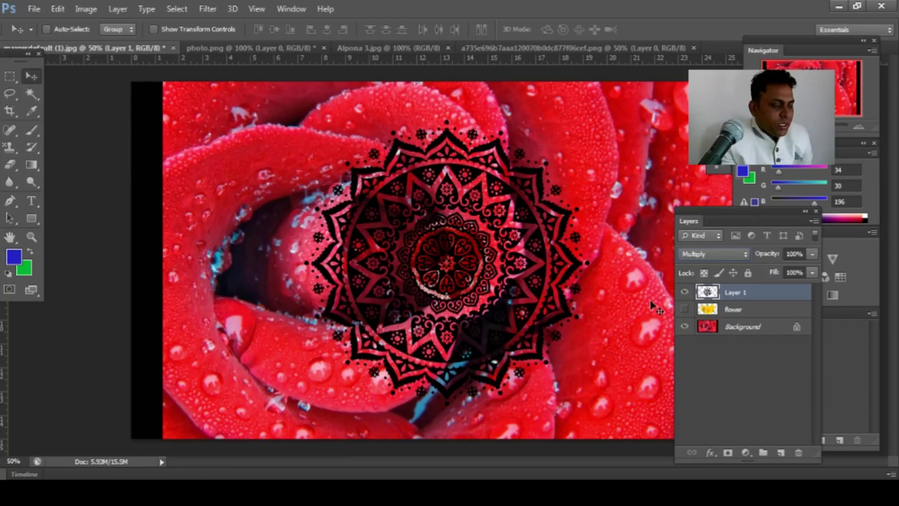
key("ctrl+z")
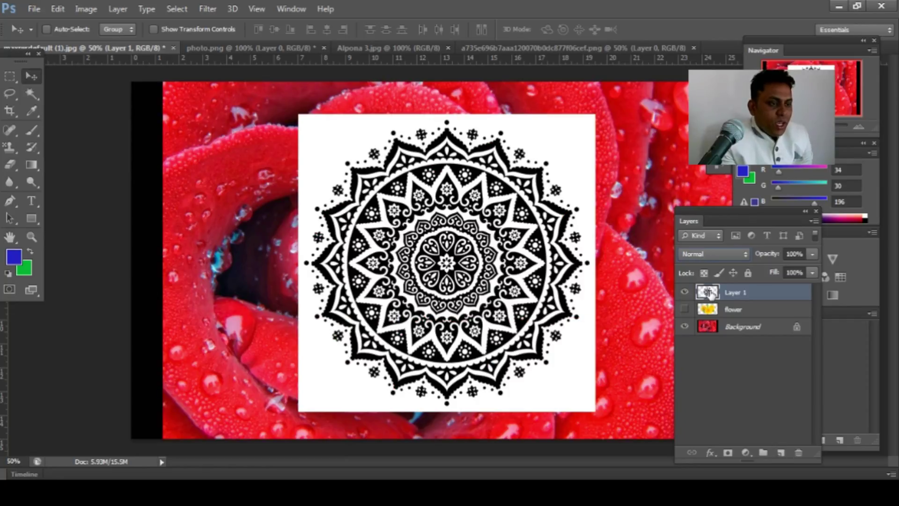
left_click(718, 257)
left_click(703, 164)
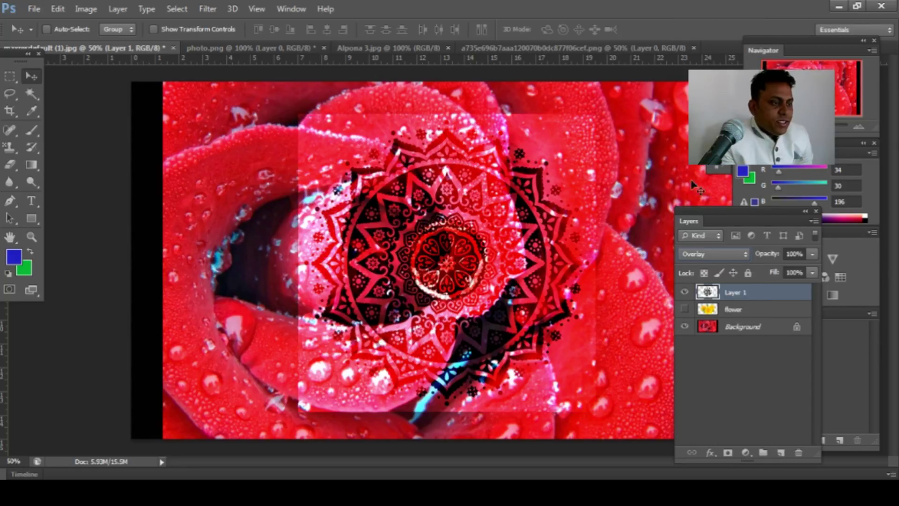
left_click_drag(441, 255, 451, 262)
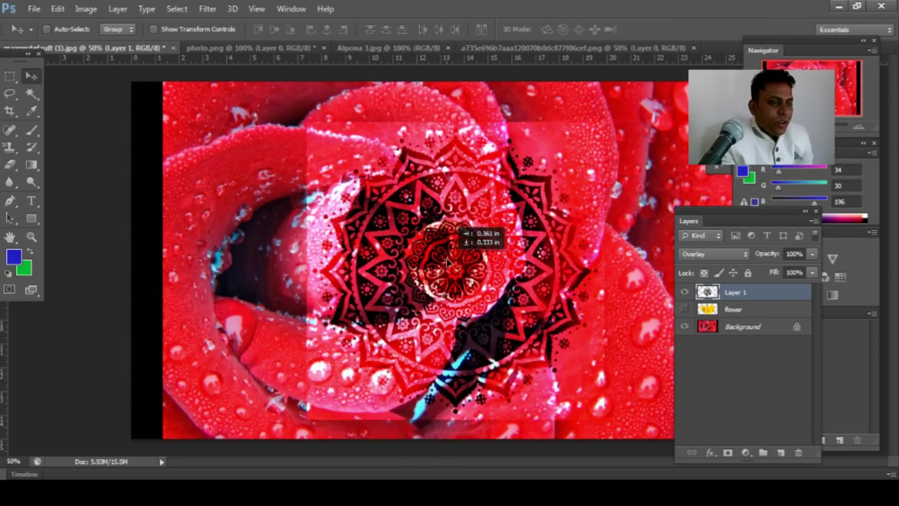
Lower the mandala's opacity to 94% and set its blending back to Normal.
left_click(813, 254)
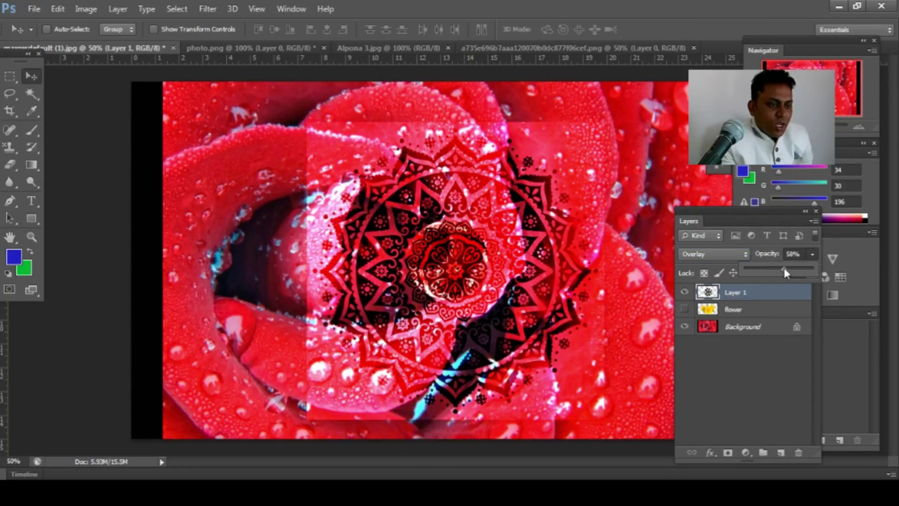
mouse_move(785, 272)
left_mouse_down()
mouse_move(777, 270)
mouse_move(840, 273)
left_mouse_up()
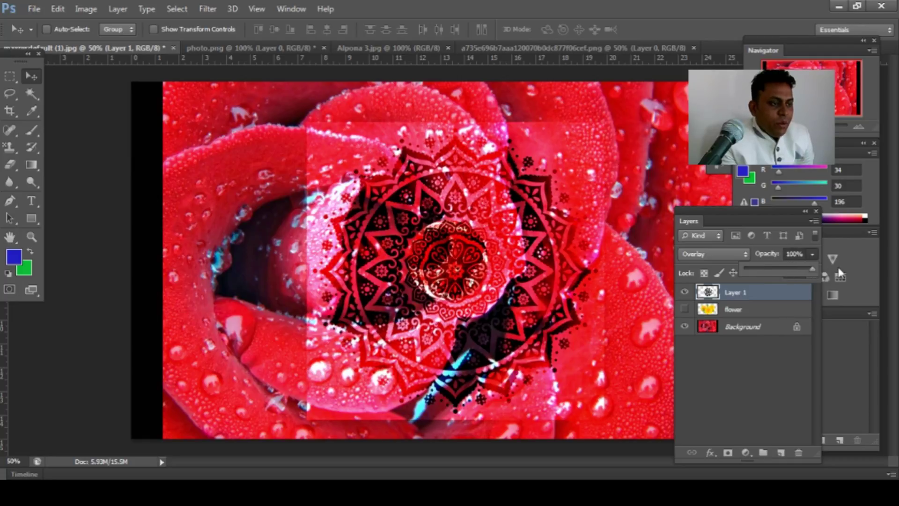
left_click(813, 254)
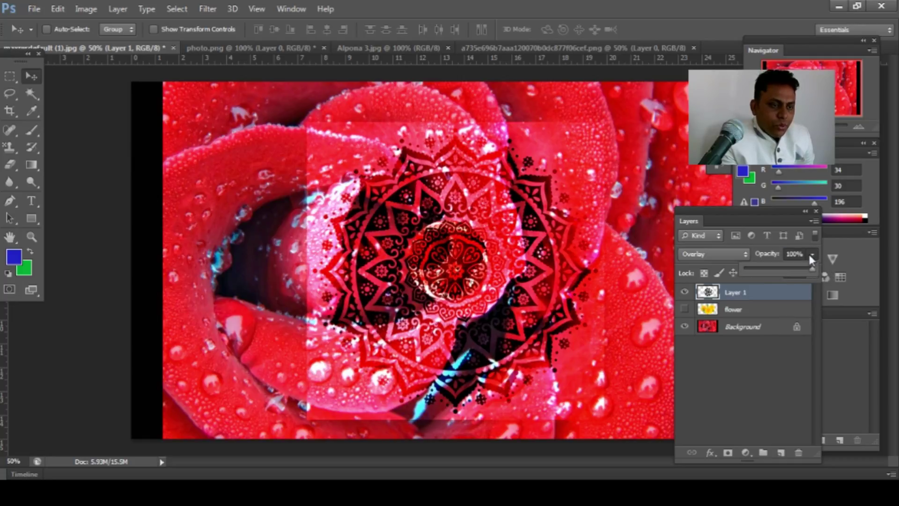
left_click_drag(808, 252, 783, 265)
left_click(713, 253)
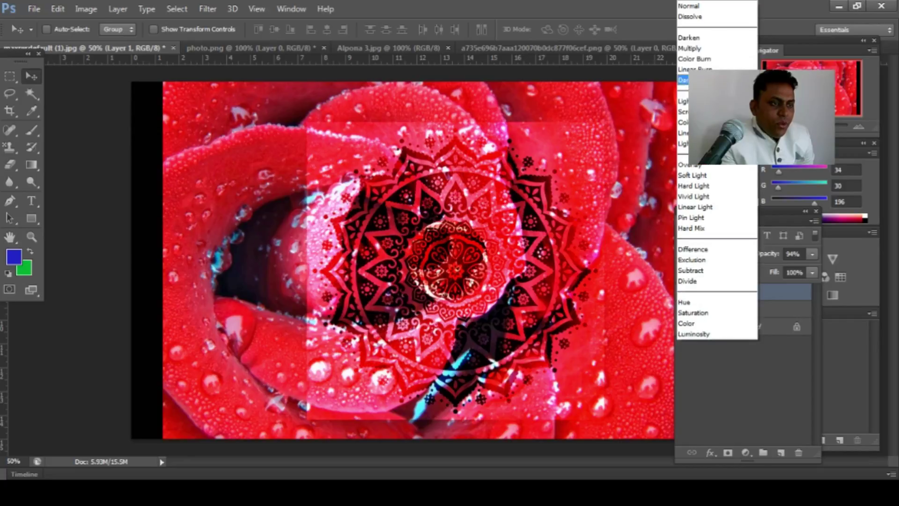
left_click(696, 6)
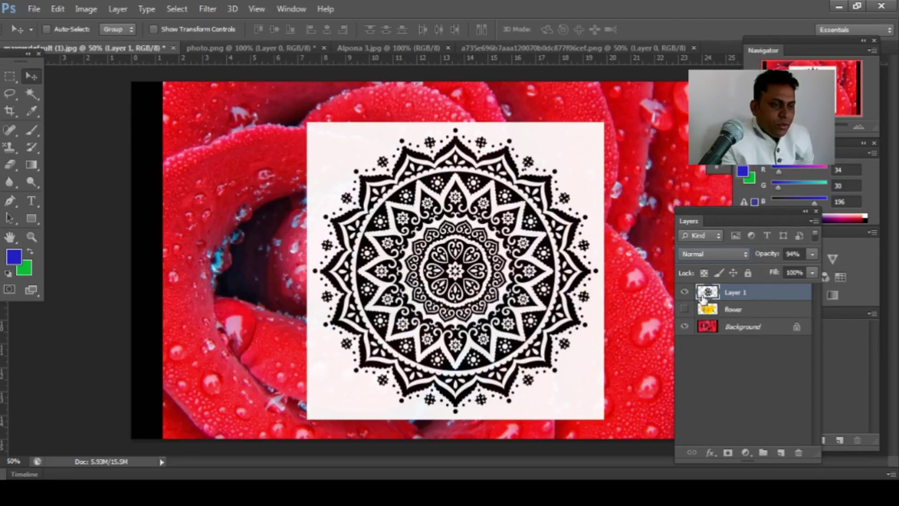
Hide the mandala, show and select the yellow flower layer, and blend it with Overlay.
left_click(684, 292)
left_click(685, 309)
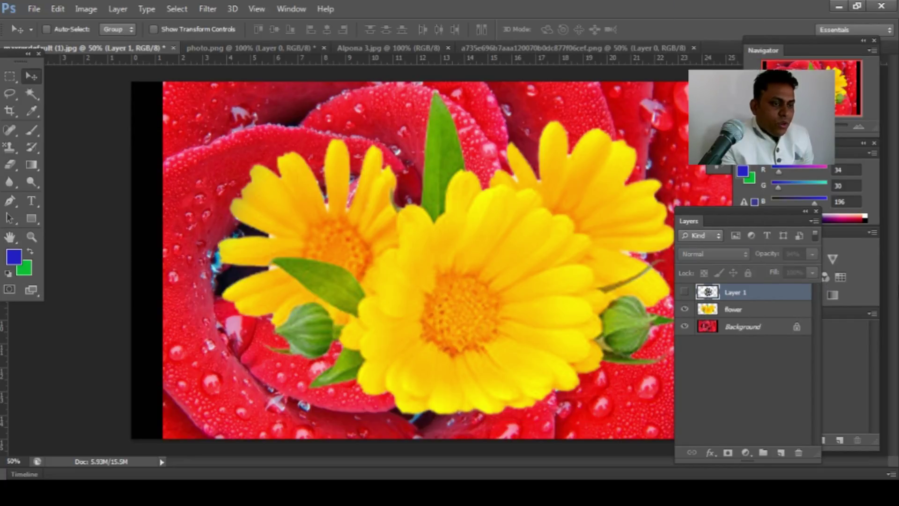
left_click(718, 313)
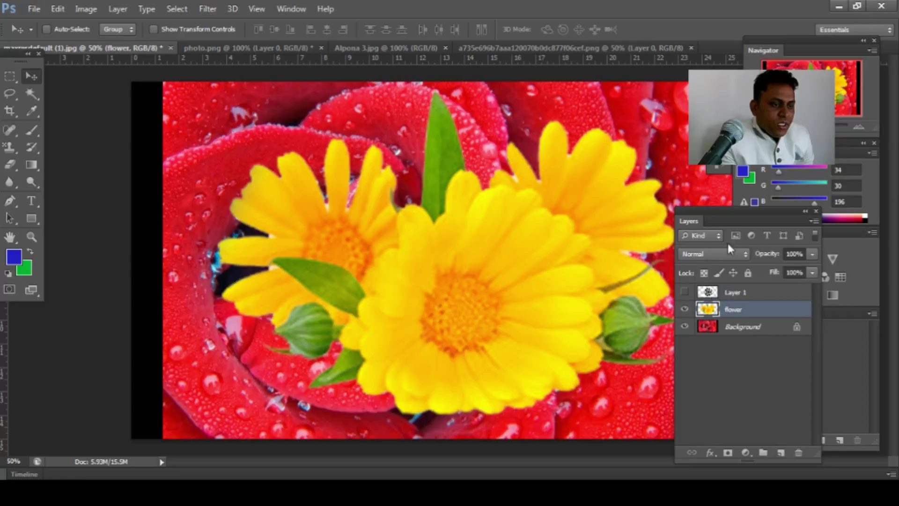
left_click(731, 252)
left_click(705, 167)
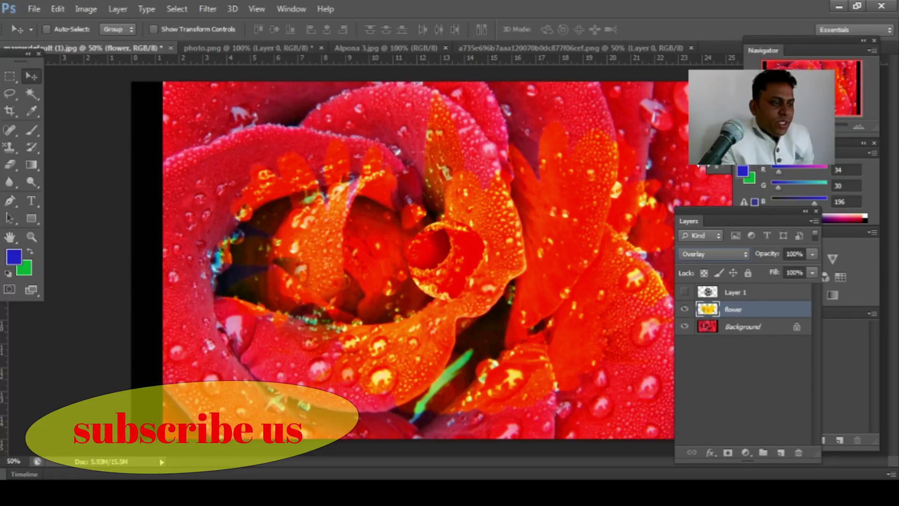
left_click_drag(434, 256, 475, 272)
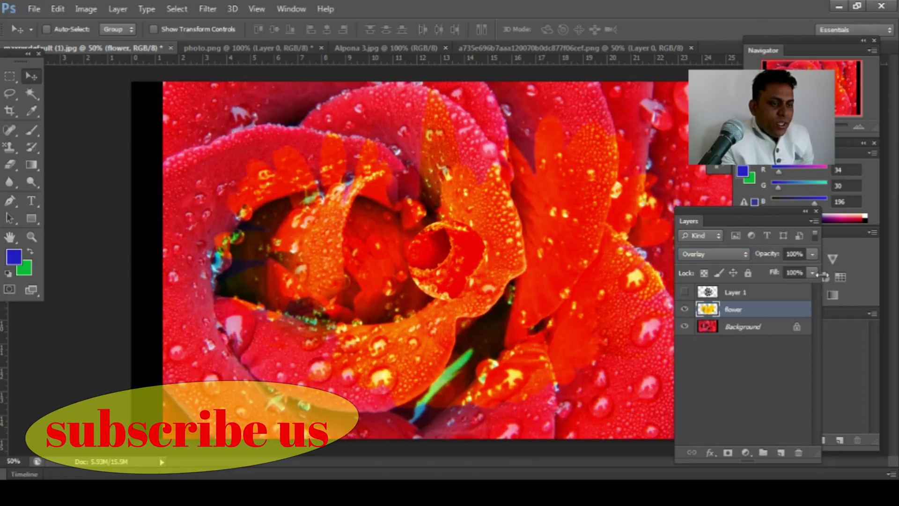
Set the flower layer's opacity to 99% and return its blending to Normal.
left_click(811, 253)
mouse_move(813, 268)
left_mouse_down()
mouse_move(777, 274)
mouse_move(806, 273)
left_mouse_up()
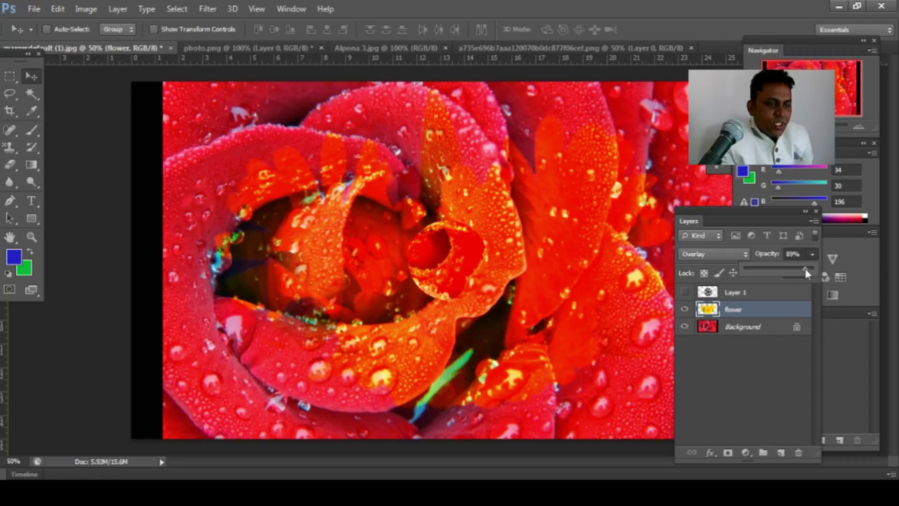
left_click_drag(806, 268, 811, 268)
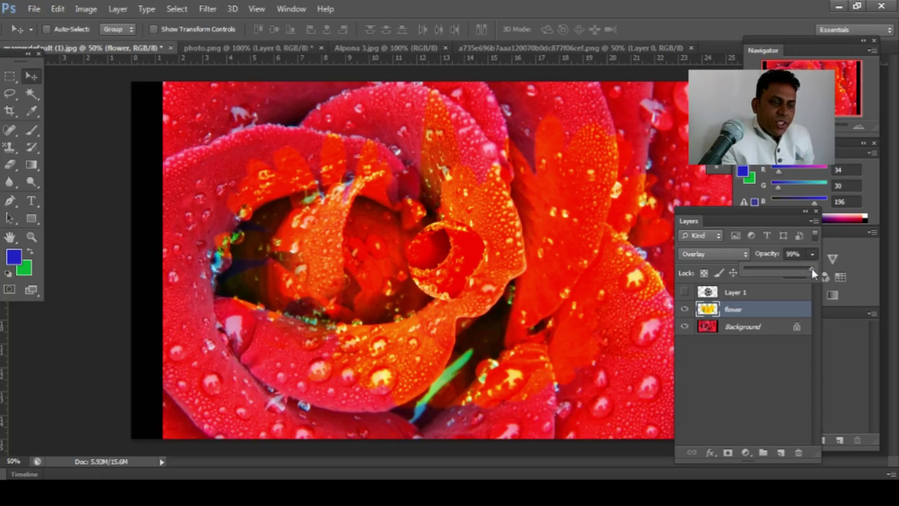
left_click(723, 310)
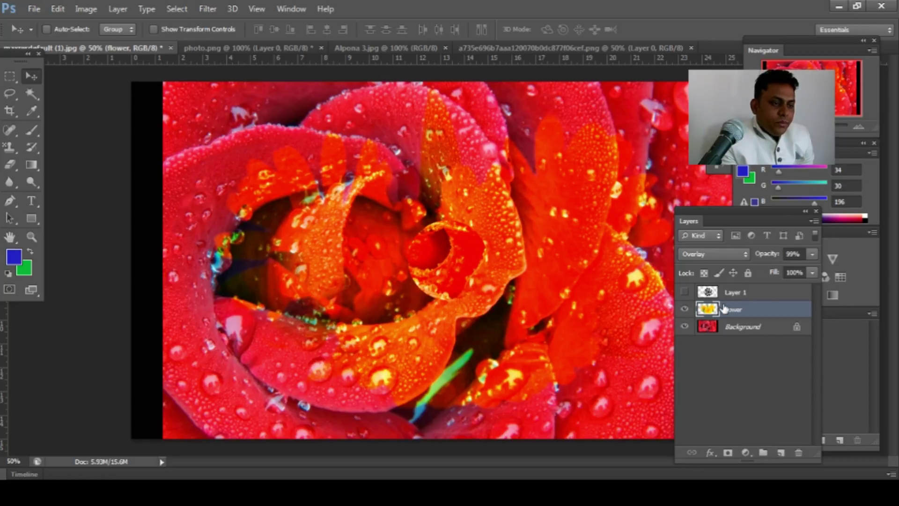
left_click(725, 252)
left_click(705, 8)
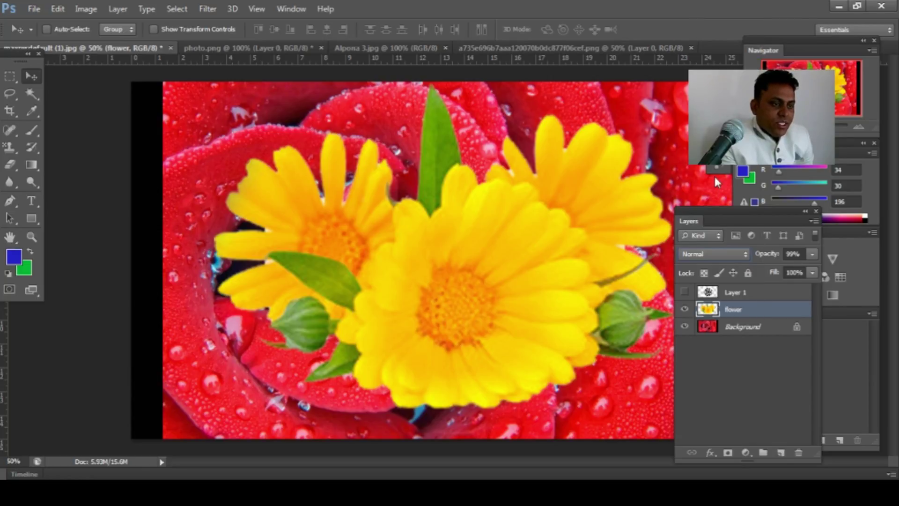
Trial Soft Light on the flower layer, then undo back to Normal.
left_click(718, 255)
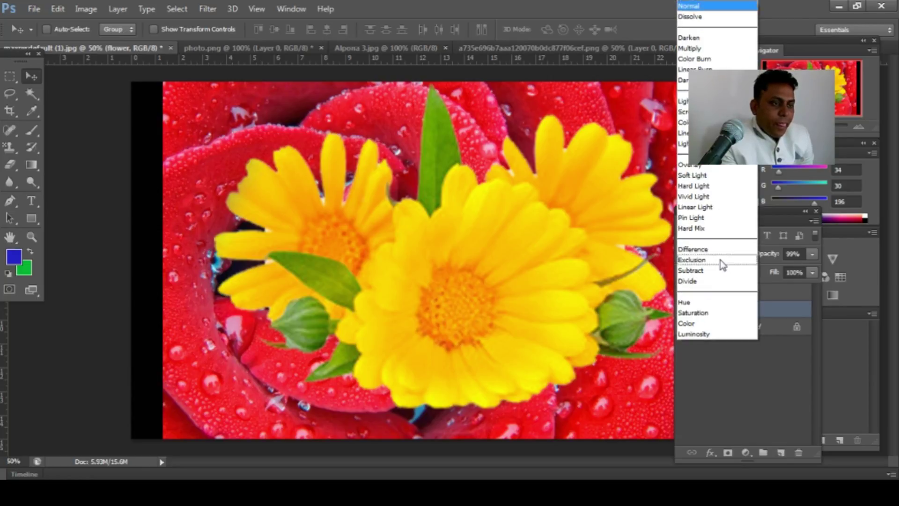
left_click(709, 175)
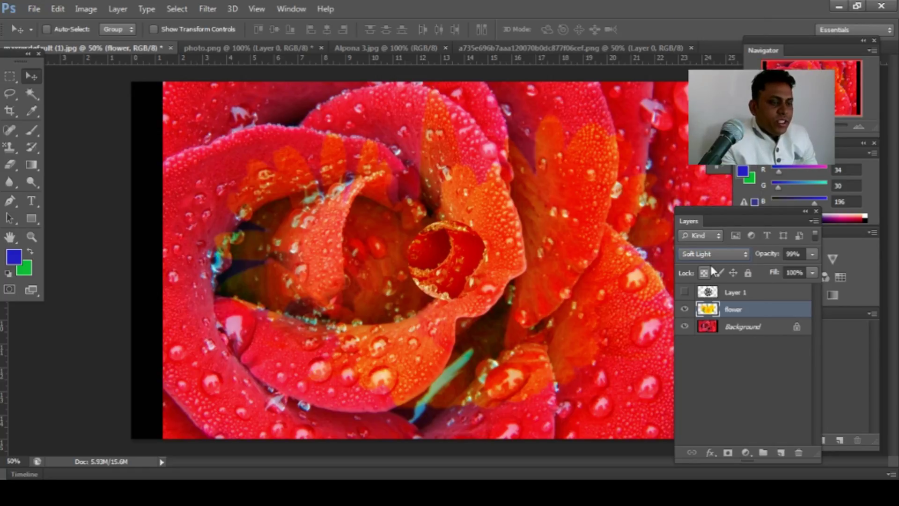
key("ctrl+z")
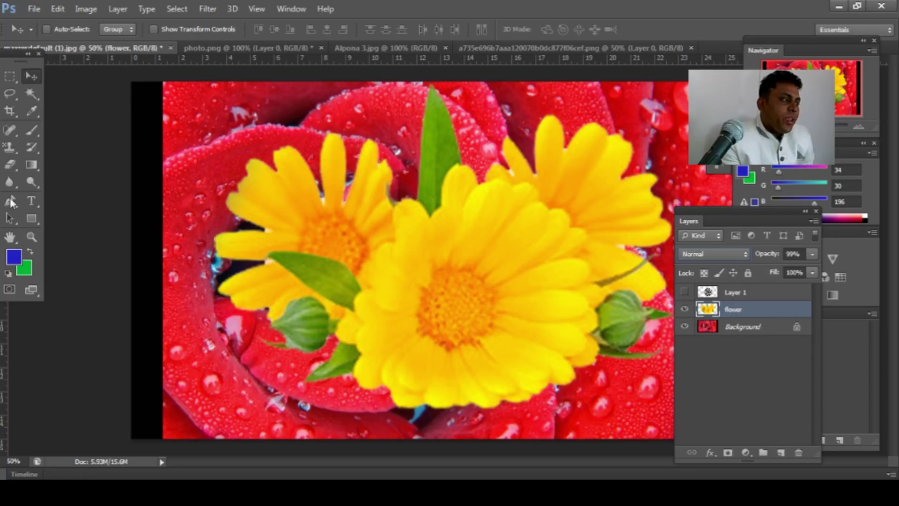
left_click(32, 10)
left_click(53, 34)
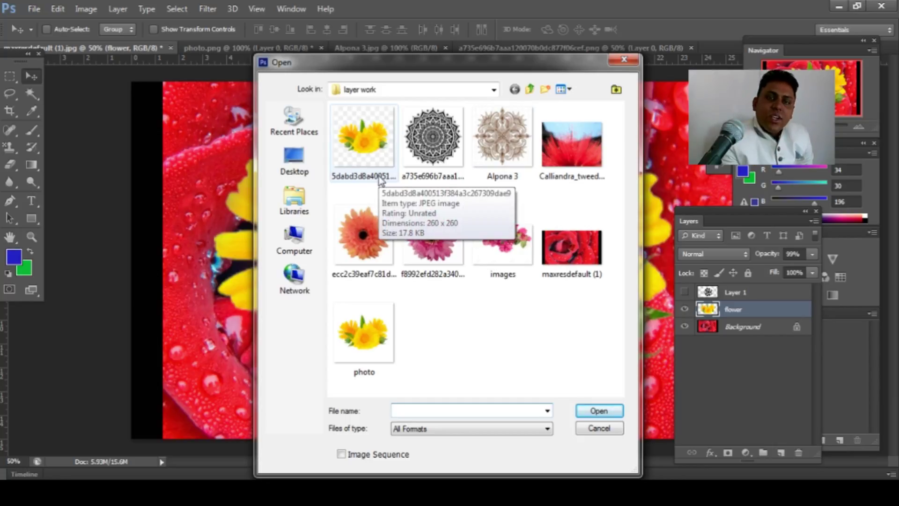
mouse_move(582, 330)
left_mouse_down()
mouse_move(398, 203)
mouse_move(330, 104)
left_mouse_up()
left_click(544, 343)
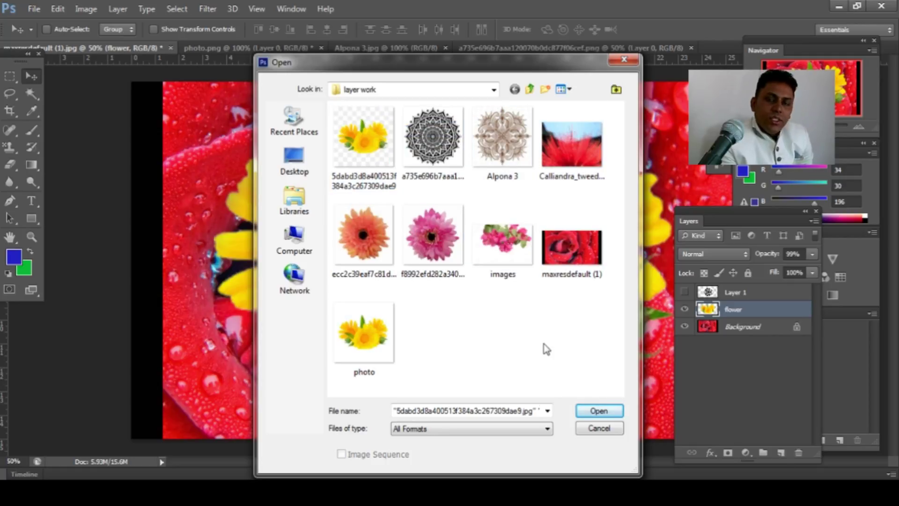
left_click(599, 429)
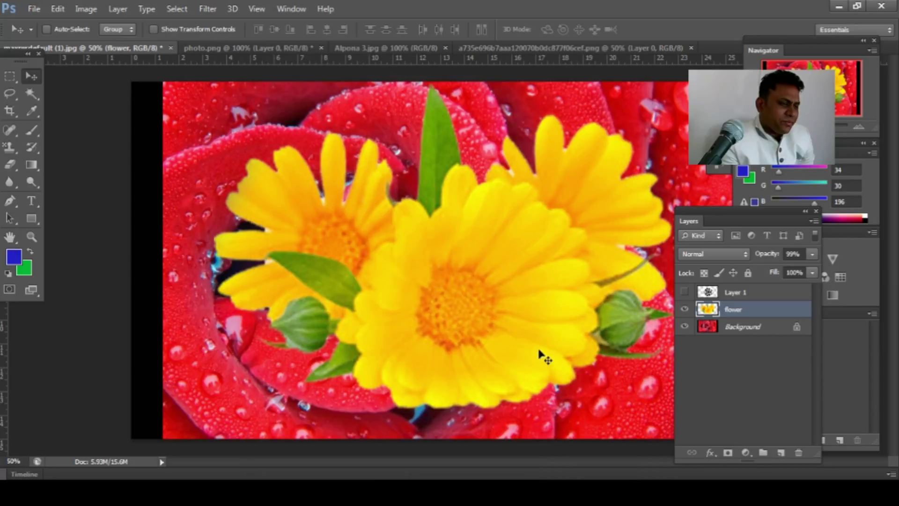